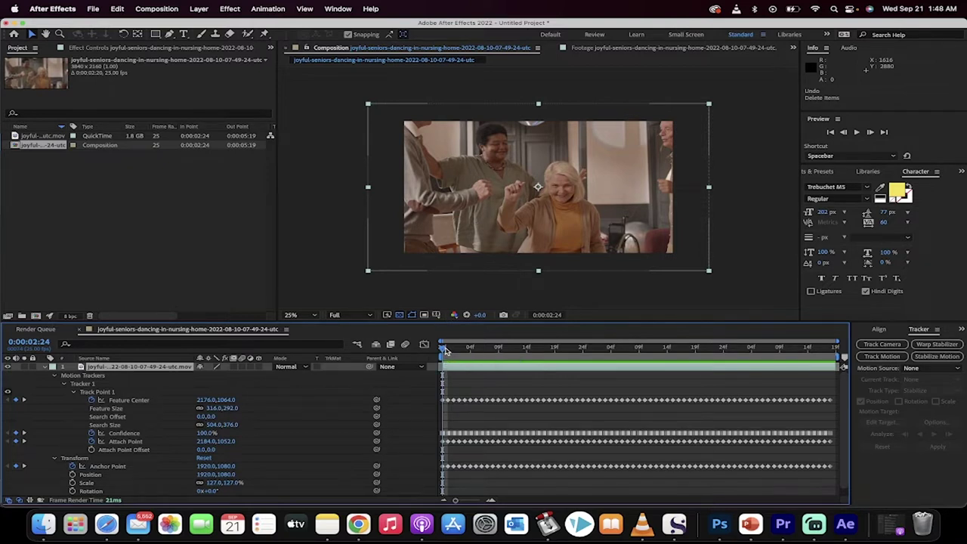
Preview the previously stabilized clip and step through frames around the three-second mark
key(space)
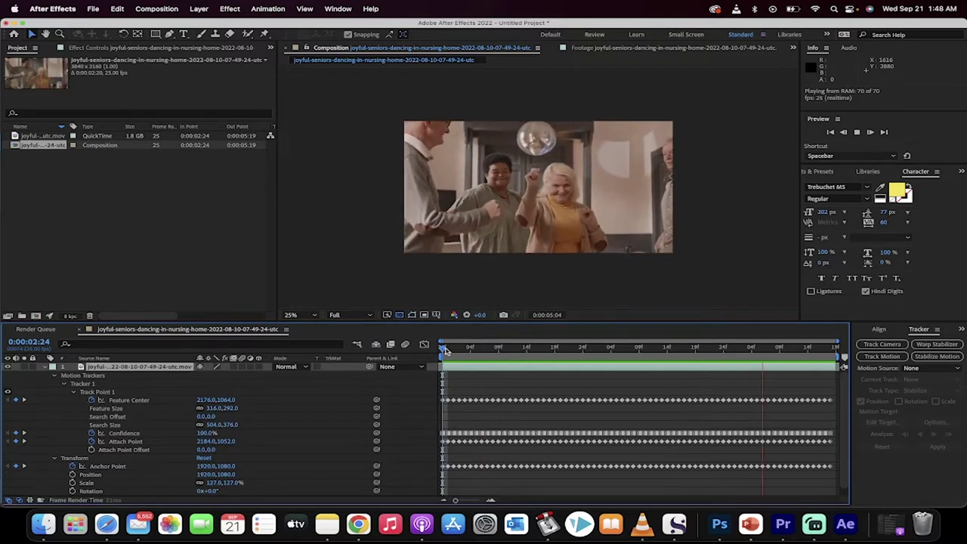
key(space)
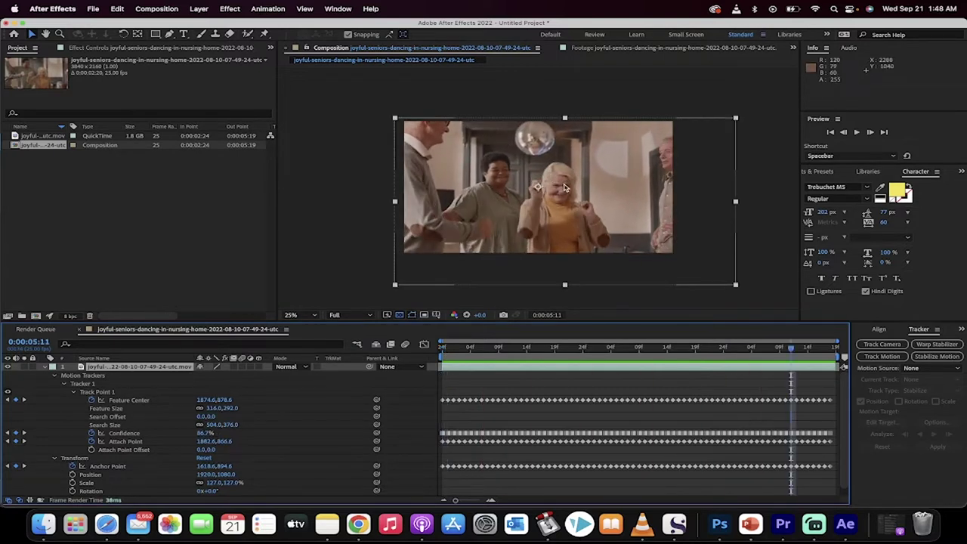
click(458, 354)
drag(458, 353, 423, 344)
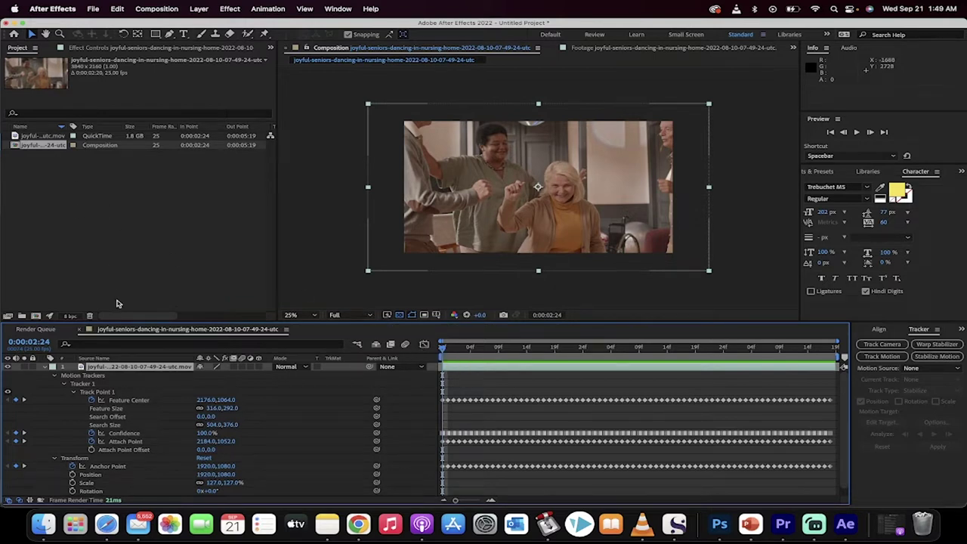
Delete the old composition from the project
click(40, 148)
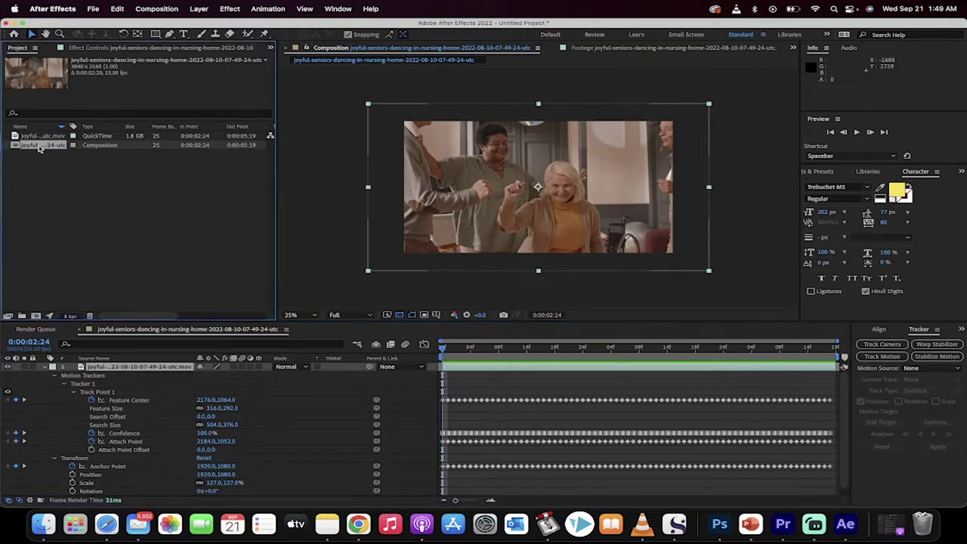
key(Delete)
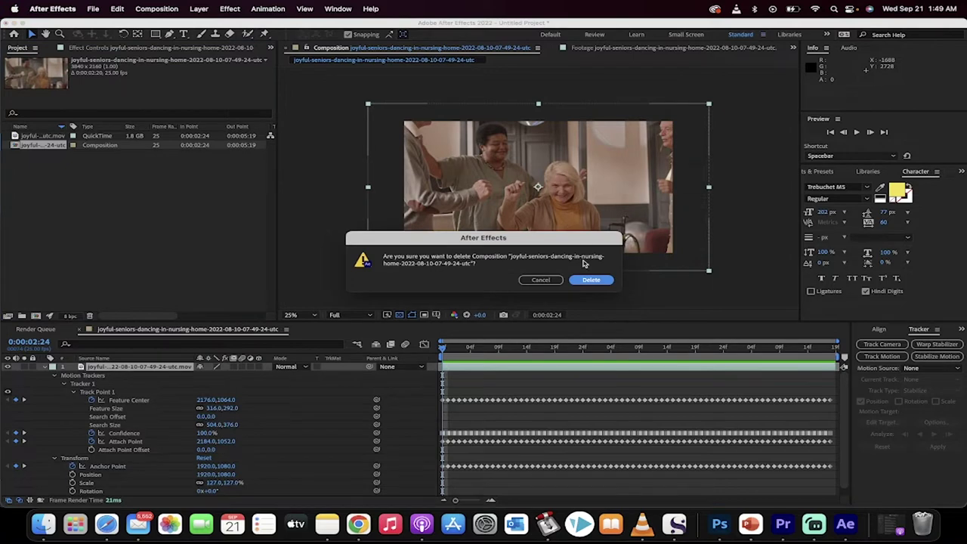
click(583, 279)
Trim the dancing-seniors footage to 0:00:03:00–0:00:03:20 and drag it into the empty timeline
click(40, 136)
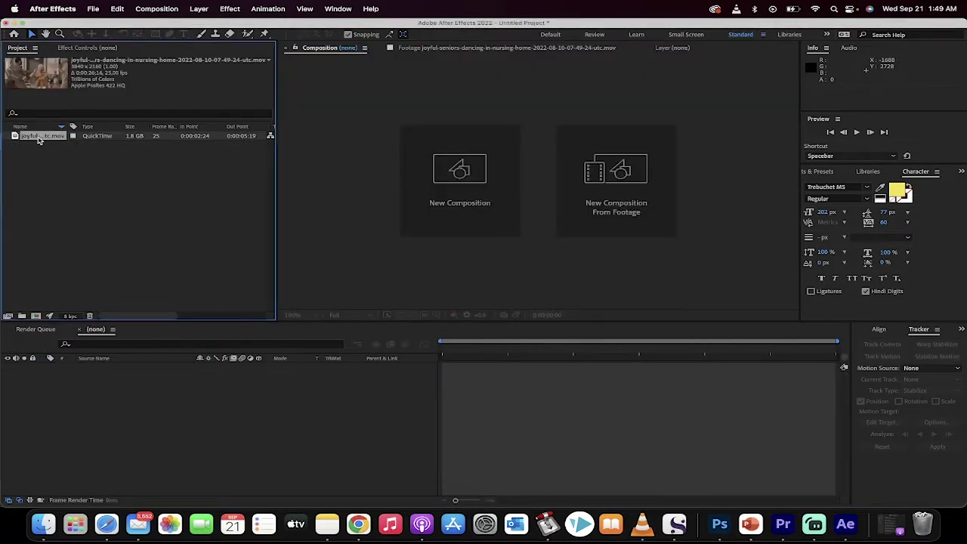
double_click(39, 136)
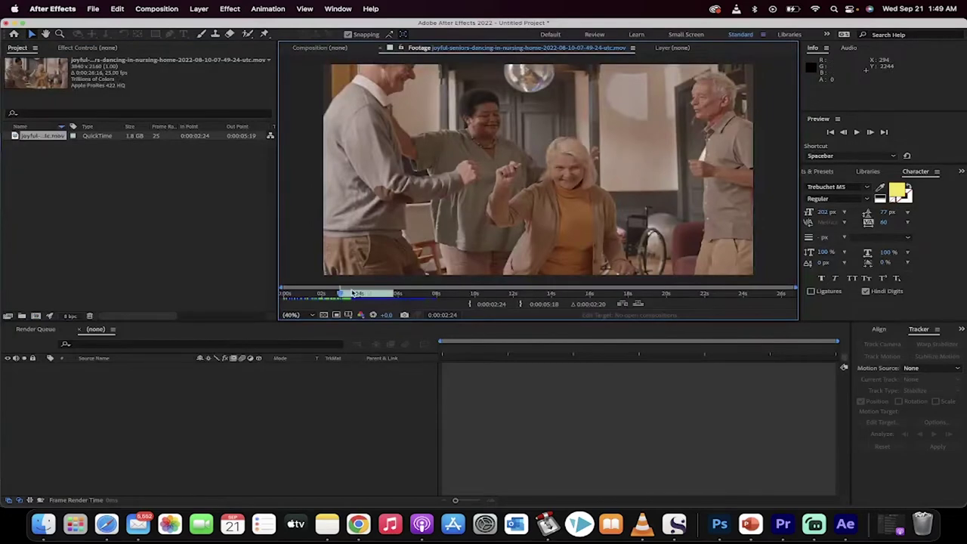
mouse_move(342, 296)
mouse_down()
mouse_move(323, 296)
mouse_move(359, 295)
mouse_up()
click(469, 304)
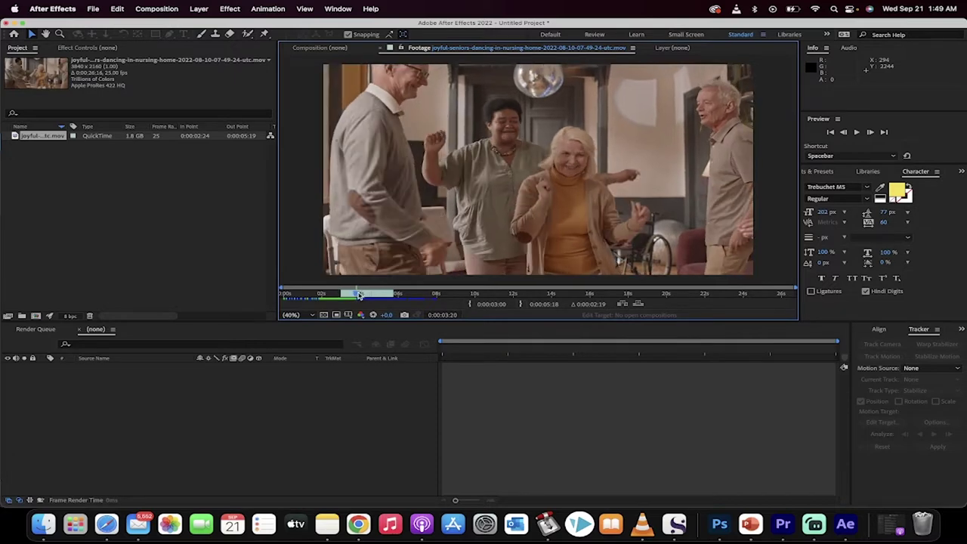
click(520, 303)
drag(34, 137, 111, 366)
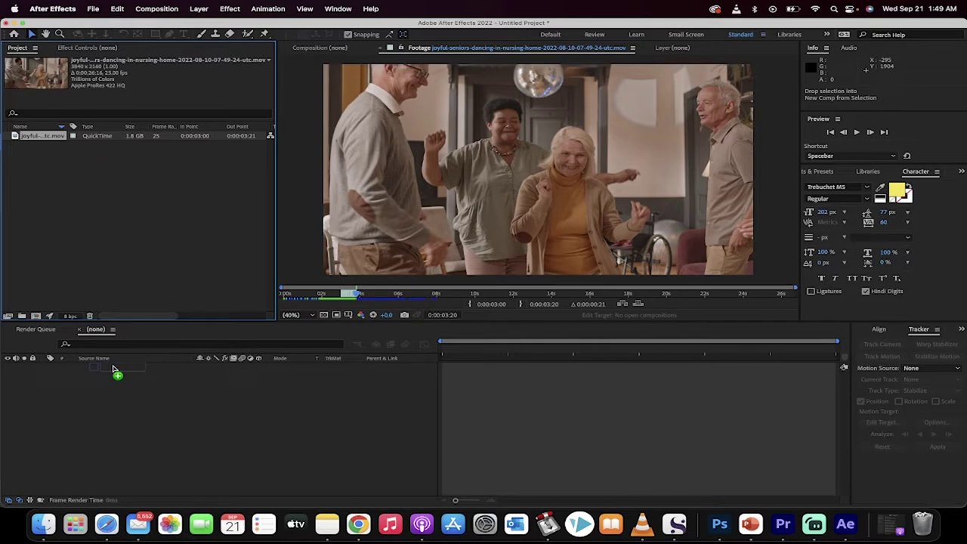
drag(112, 369, 114, 369)
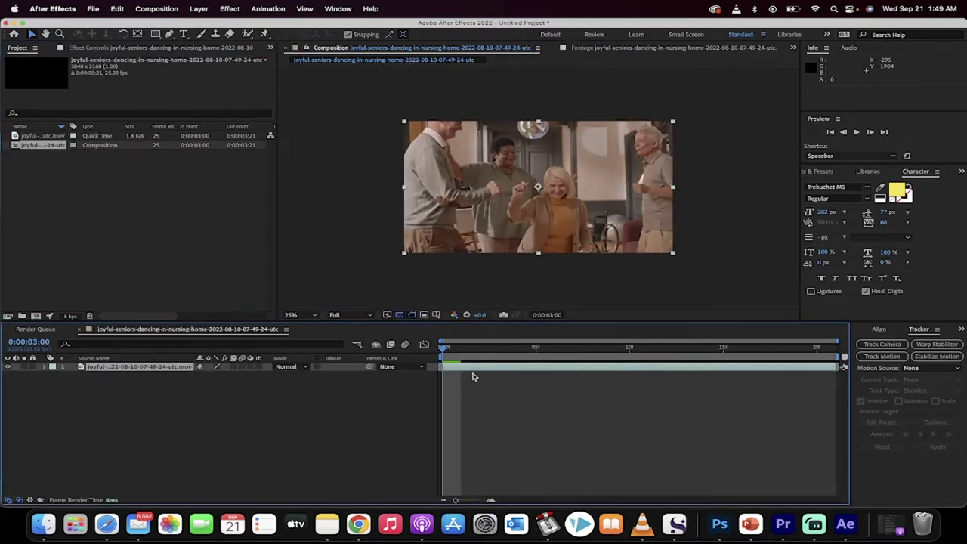
key(space)
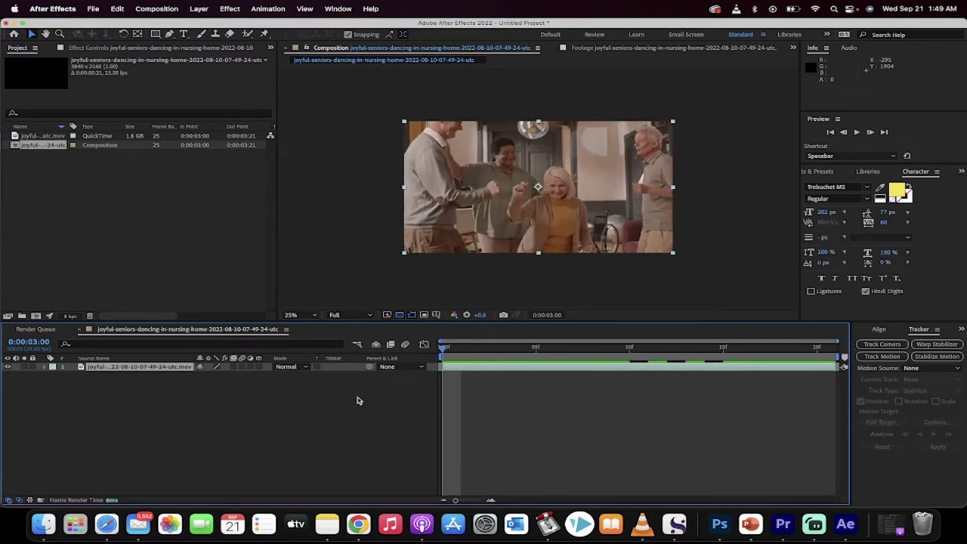
click(114, 368)
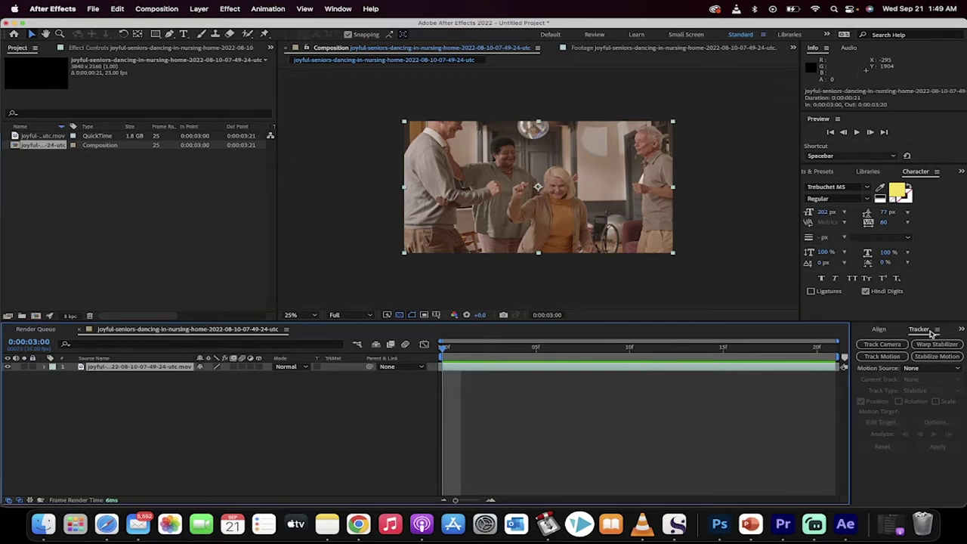
click(337, 6)
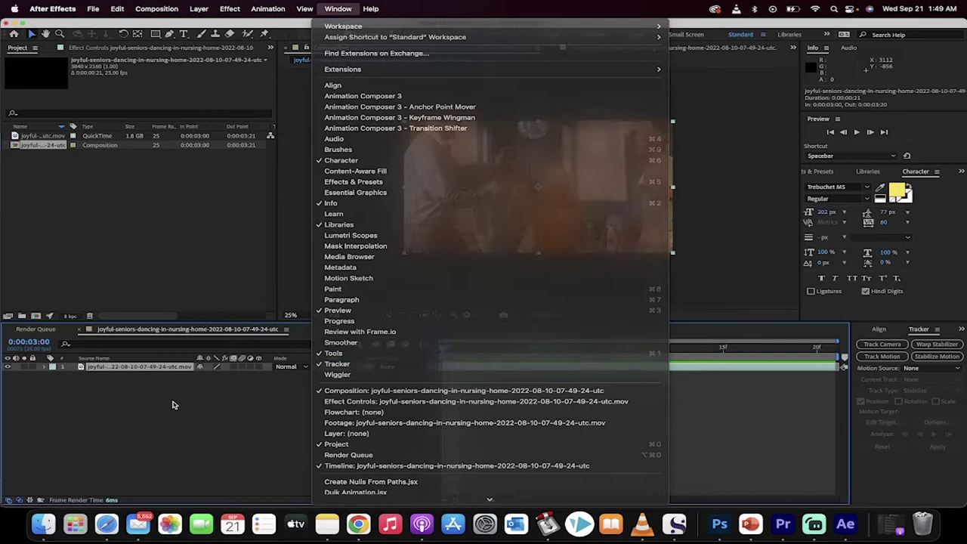
click(181, 400)
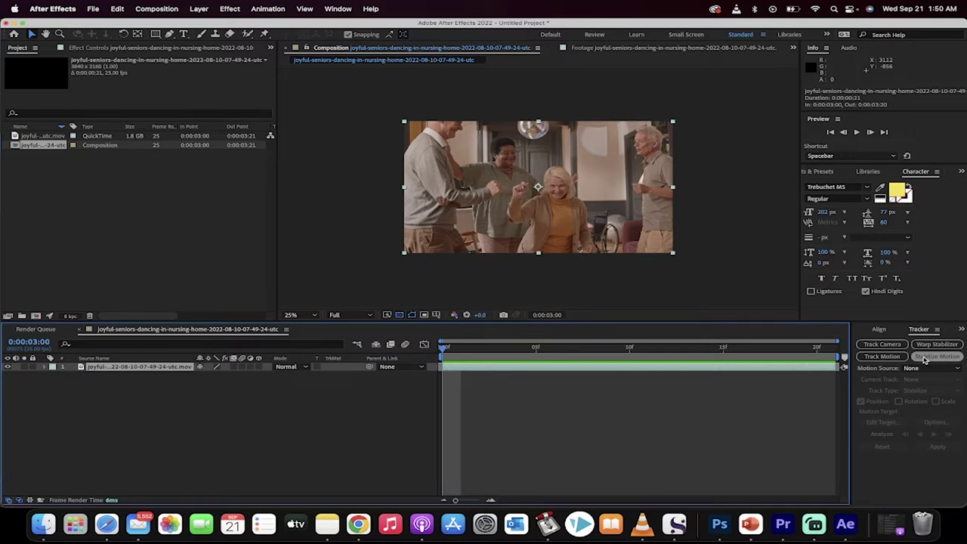
Create a Stabilize Motion position tracker on the clip and enlarge Track Point 1's feature area
click(923, 359)
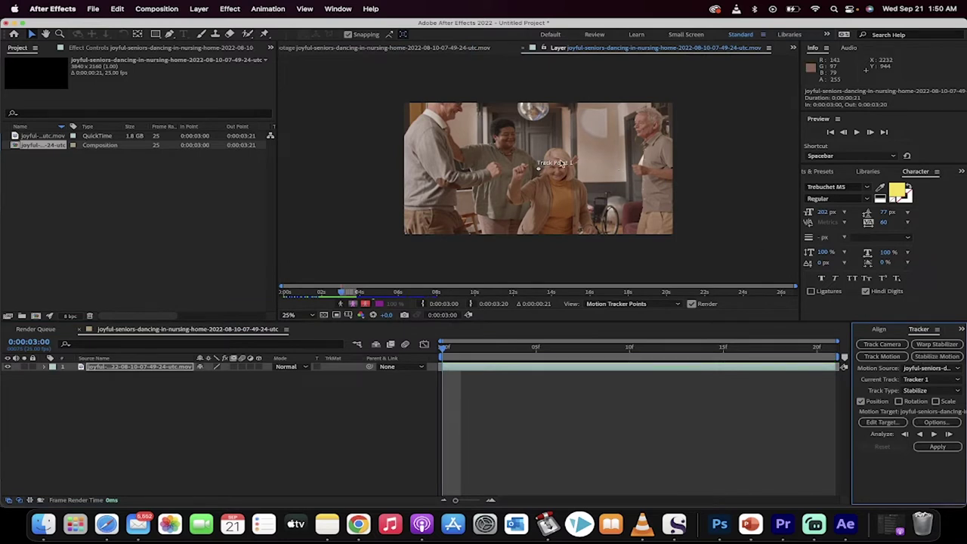
scroll(561, 163, up, 2)
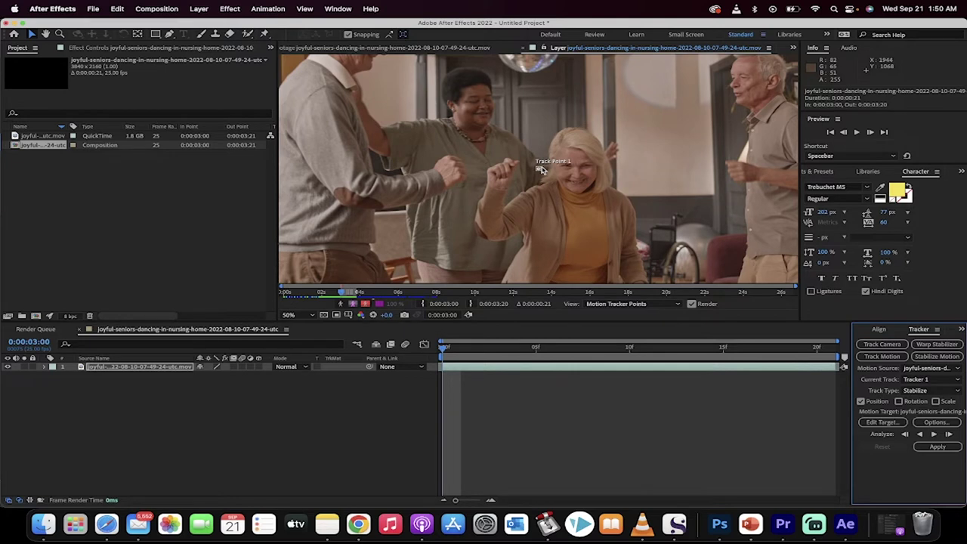
click(538, 169)
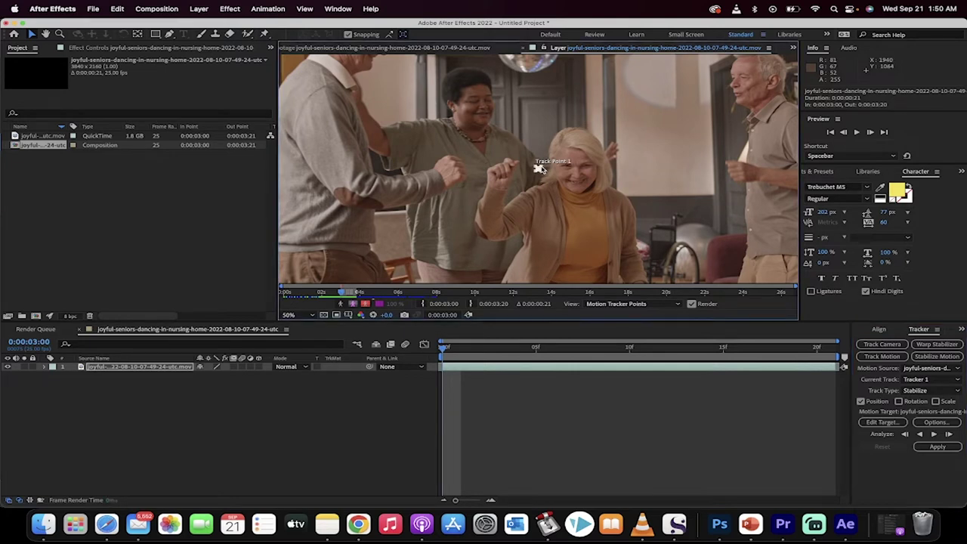
drag(554, 154, 566, 155)
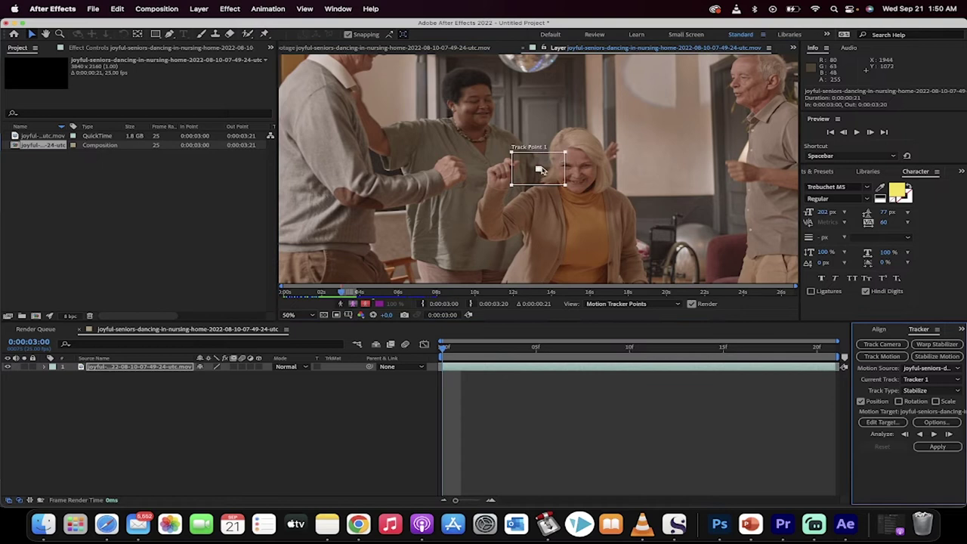
click(538, 169)
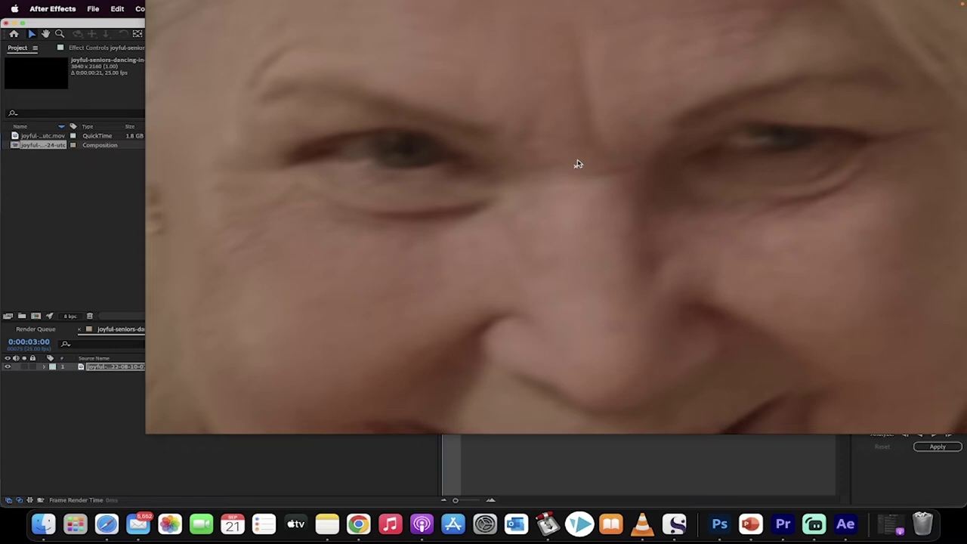
Place Track Point 1 on the front woman's face and make its search and feature areas taller
drag(578, 164, 578, 165)
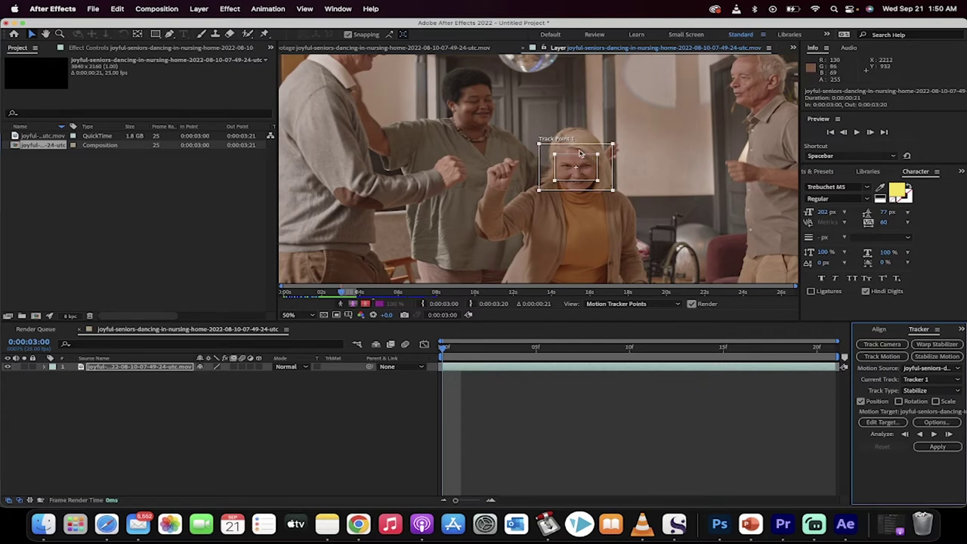
drag(580, 154, 578, 160)
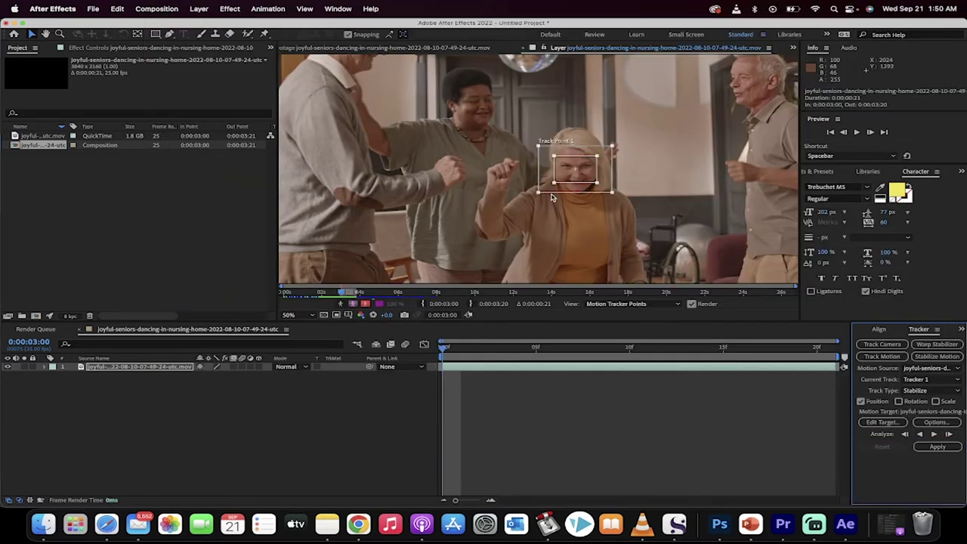
drag(538, 192, 539, 200)
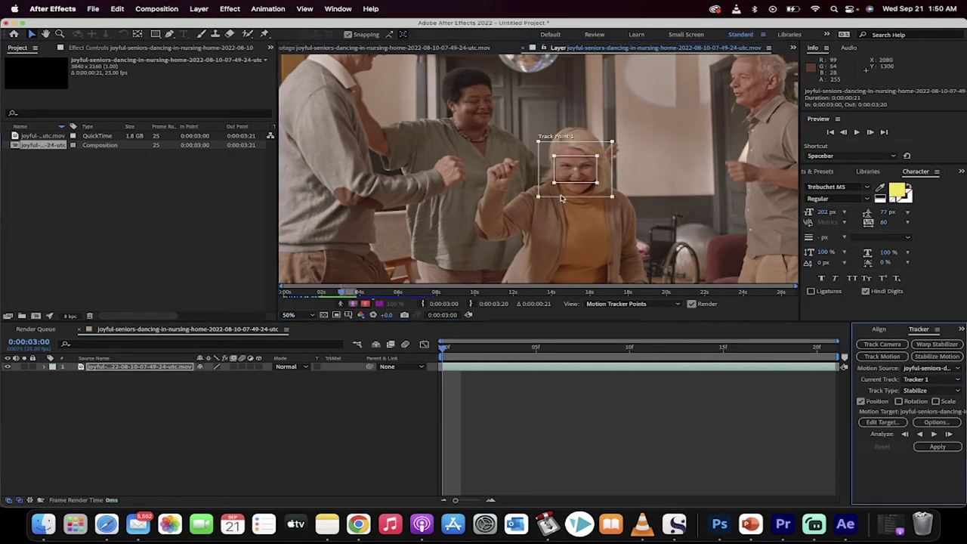
drag(555, 185, 556, 190)
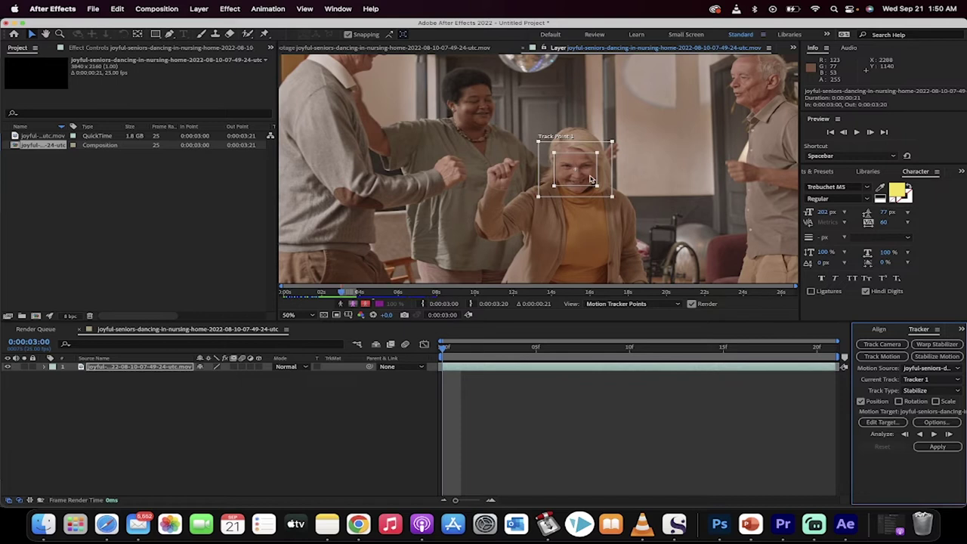
Confirm the Edit Target layer, analyze Tracker 1 forward on the face, and review at 50% zoom
click(899, 422)
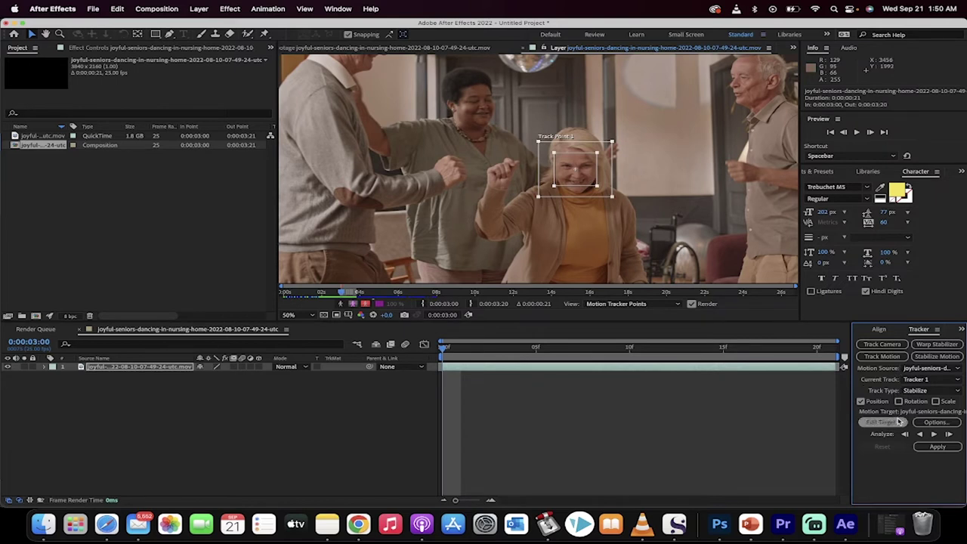
click(934, 435)
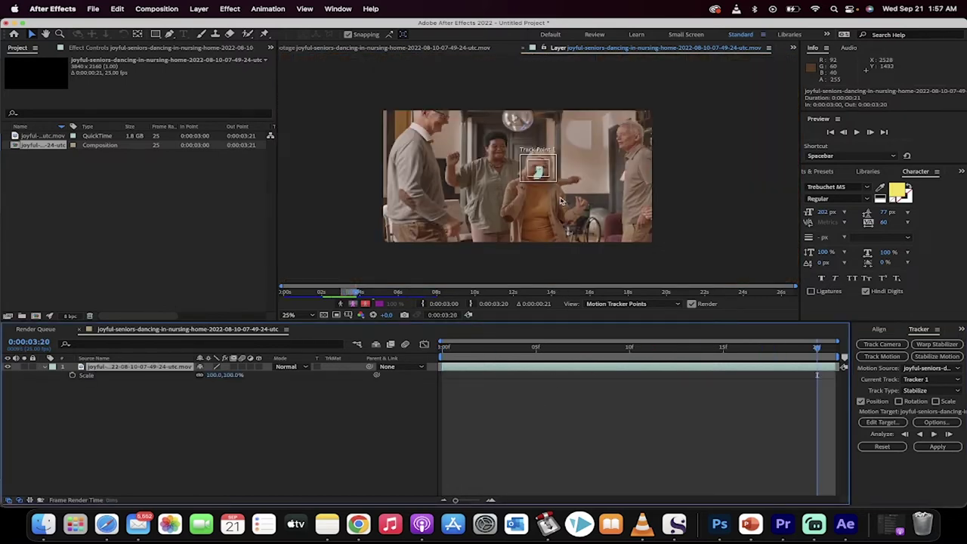
key(period)
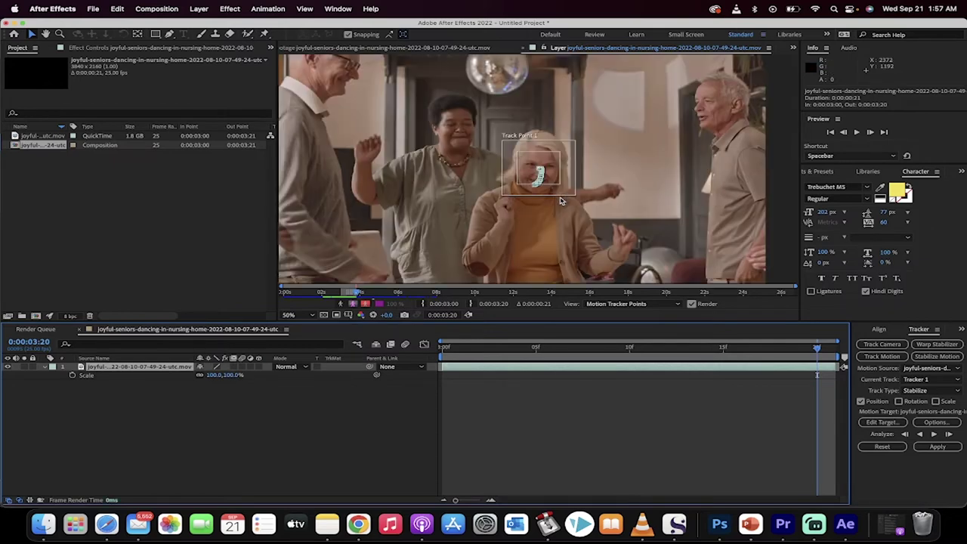
drag(460, 350, 836, 338)
Reveal Tracker 1 and apply its track in X and Y, creating Anchor Point keyframes
click(53, 367)
click(53, 367)
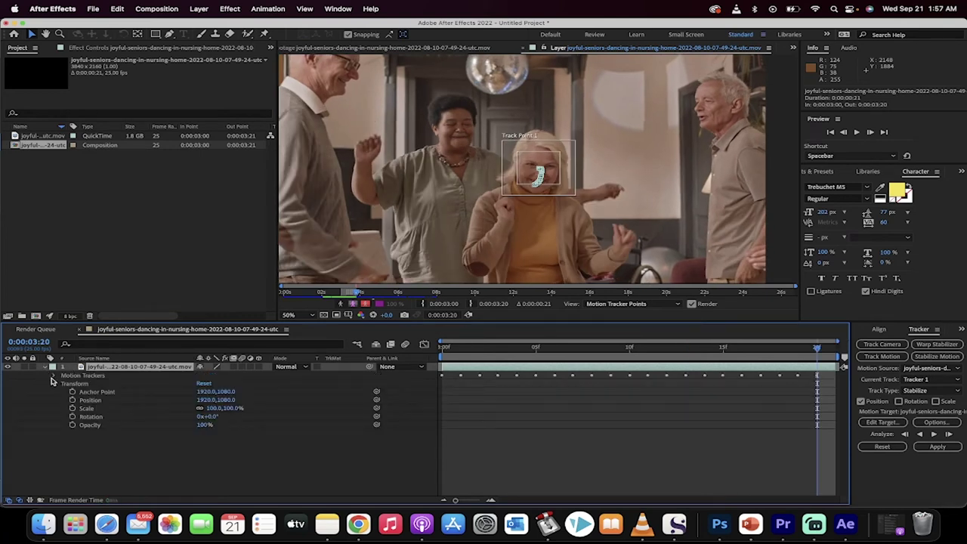
click(53, 376)
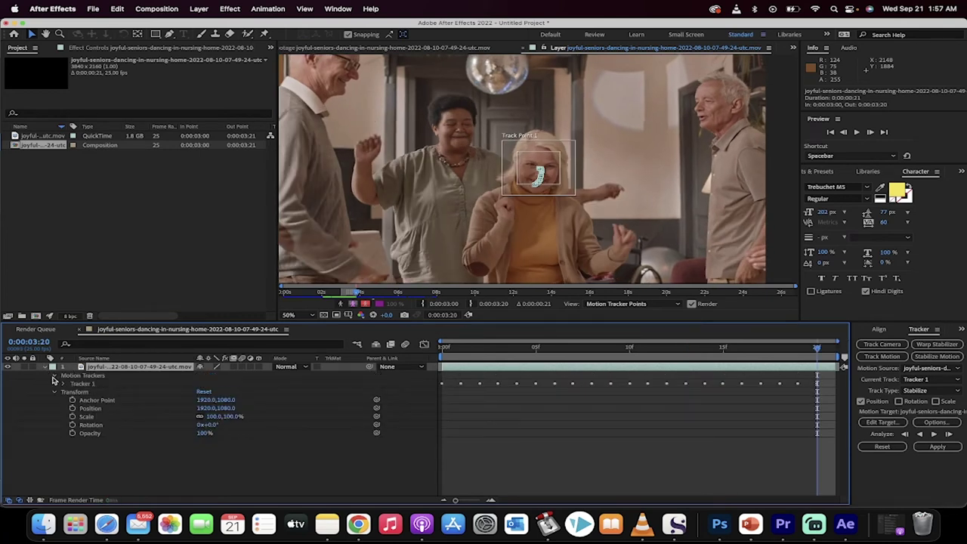
click(481, 386)
click(924, 447)
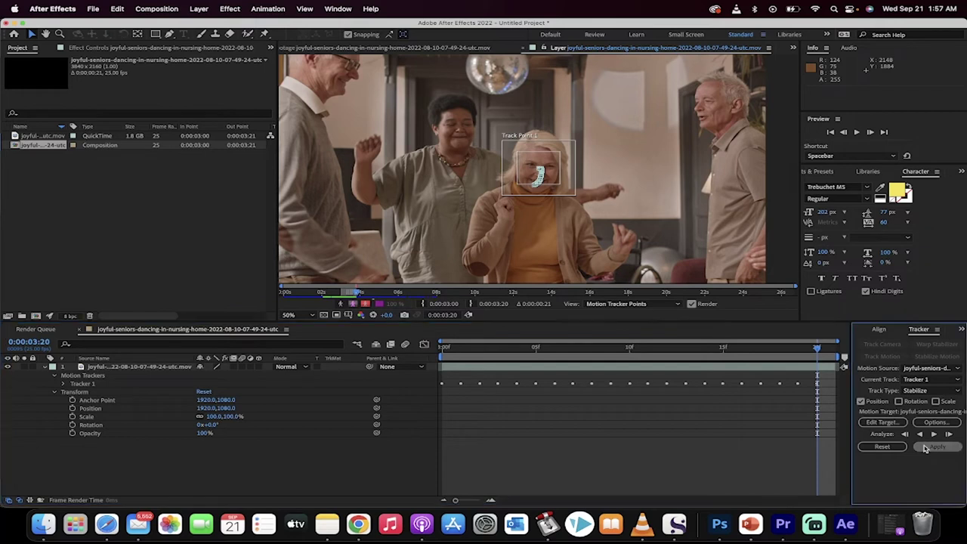
click(502, 259)
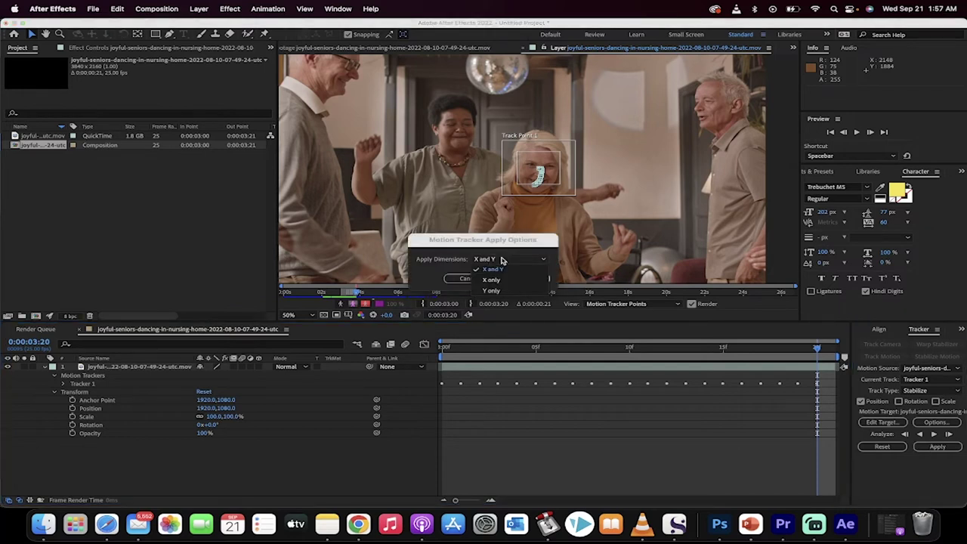
click(491, 259)
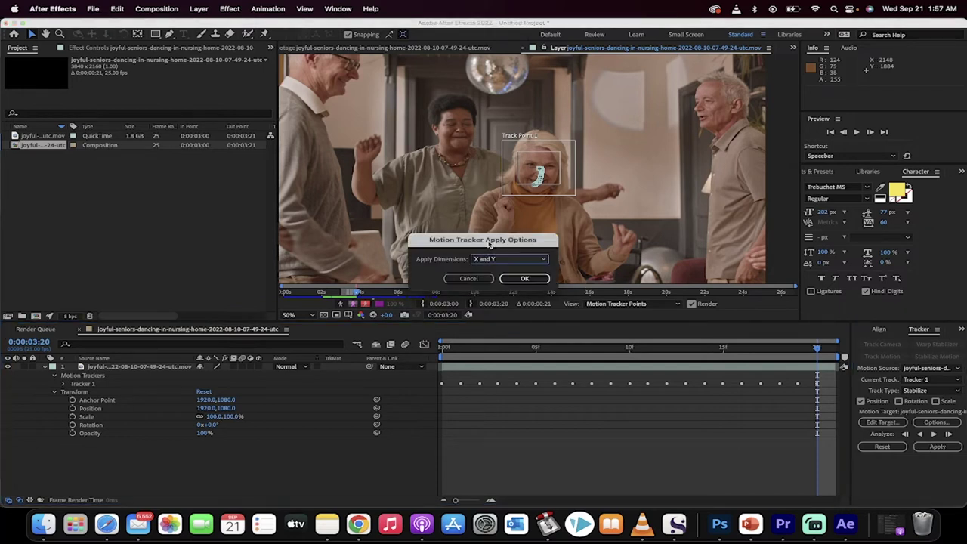
click(523, 278)
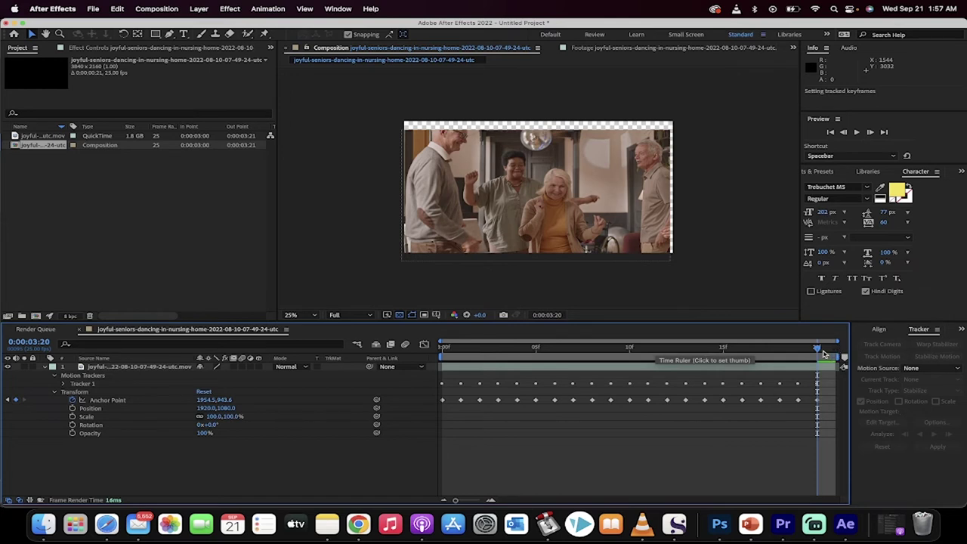
key(space)
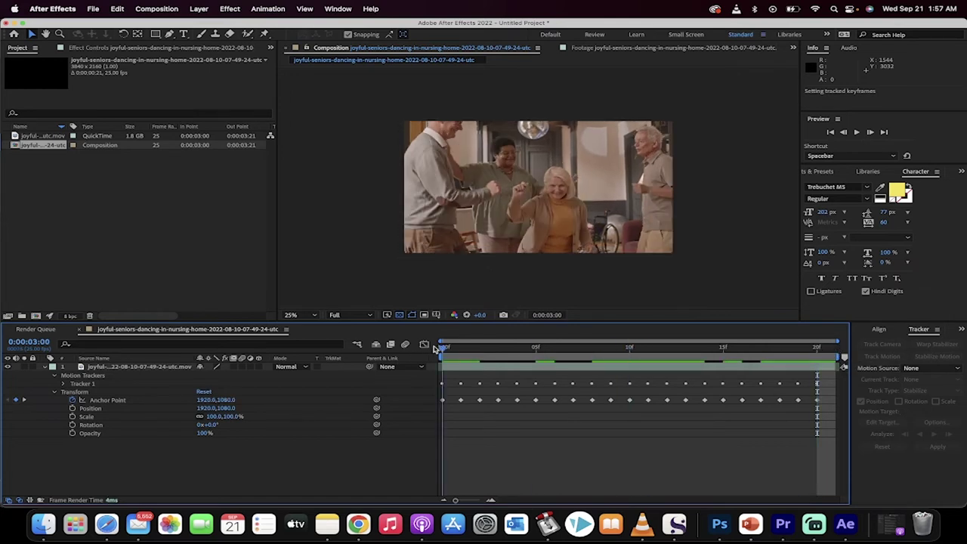
drag(437, 349, 740, 345)
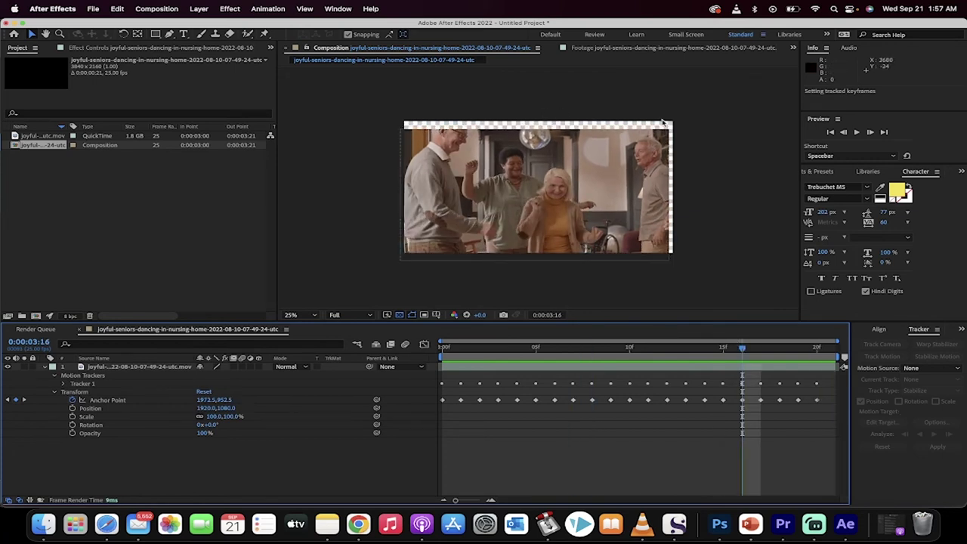
drag(461, 347, 435, 352)
key(space)
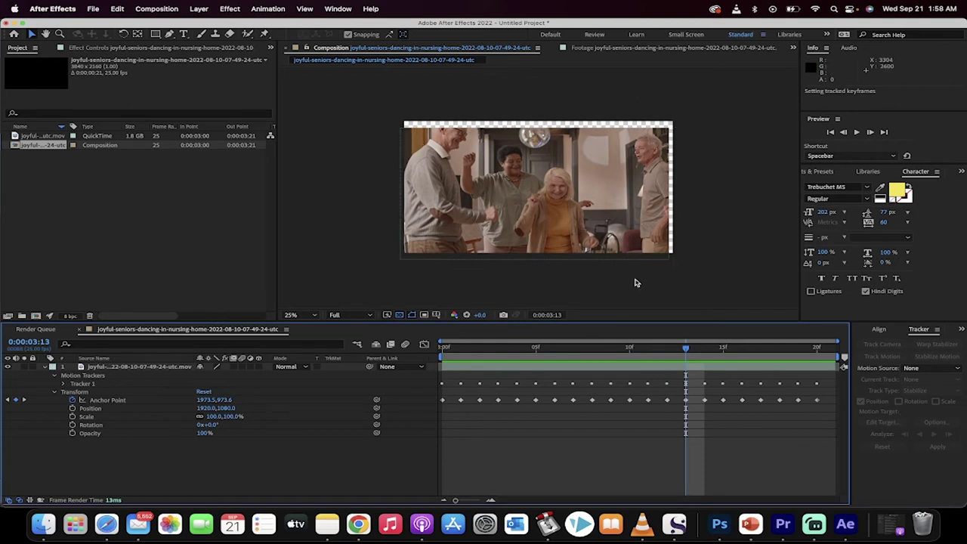
drag(687, 350, 446, 356)
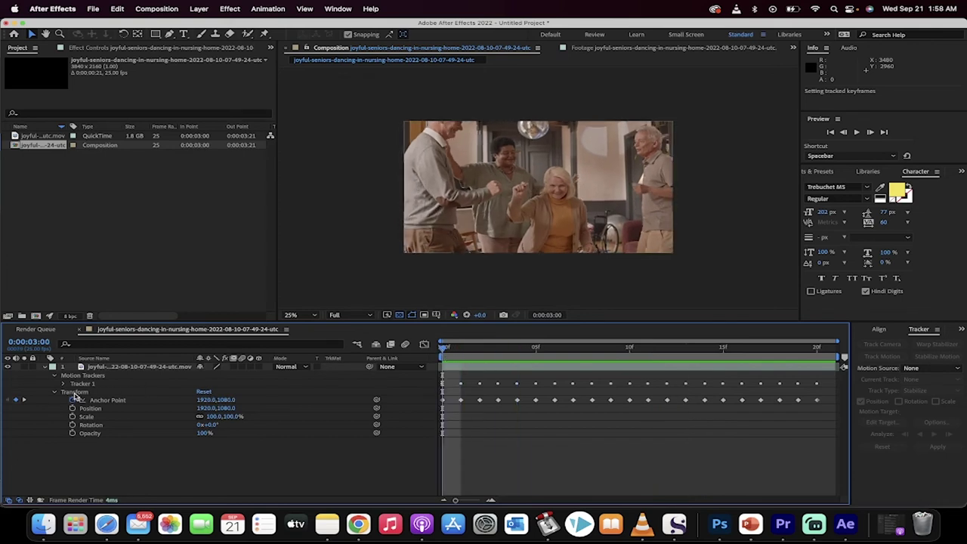
Expand the clip layer's Transform and set its Scale to 117%
click(45, 366)
click(108, 369)
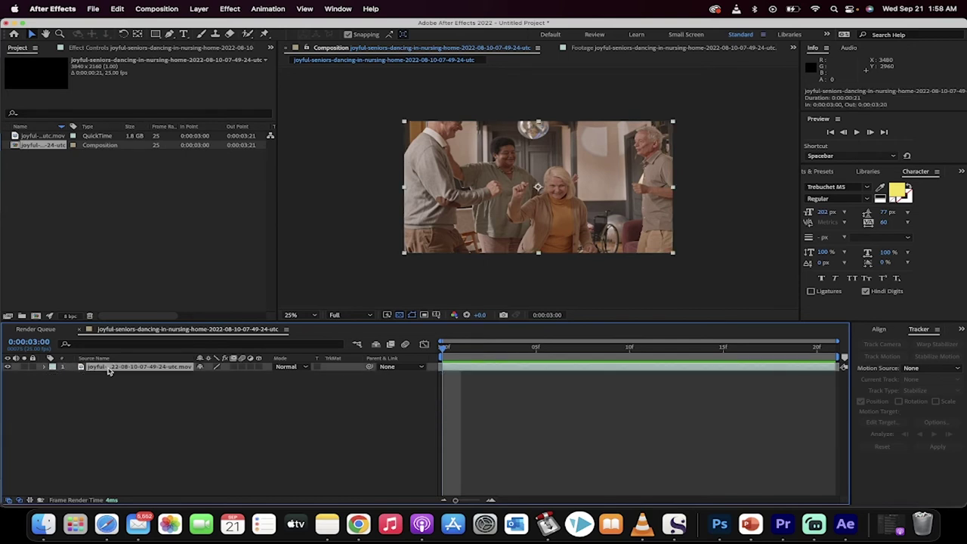
click(46, 367)
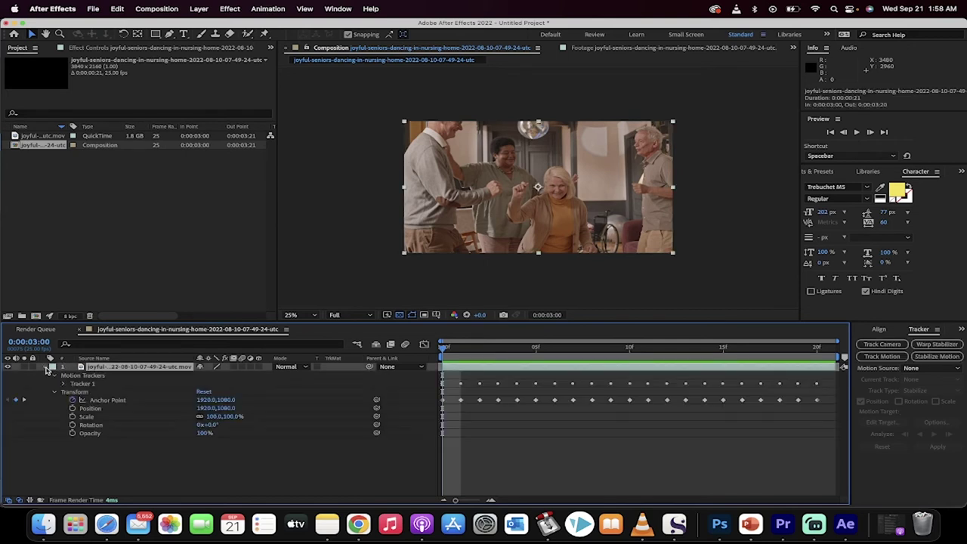
click(89, 417)
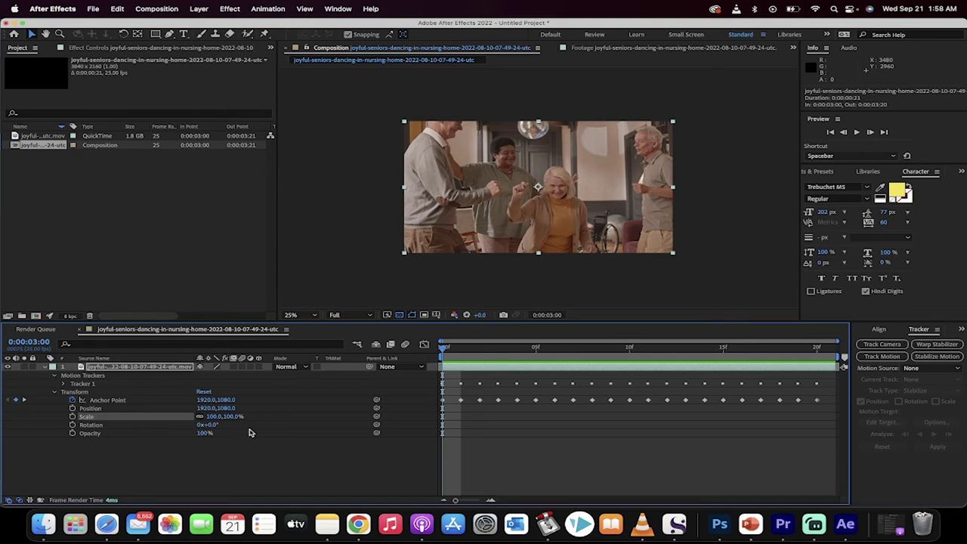
drag(212, 416, 223, 417)
drag(444, 349, 798, 363)
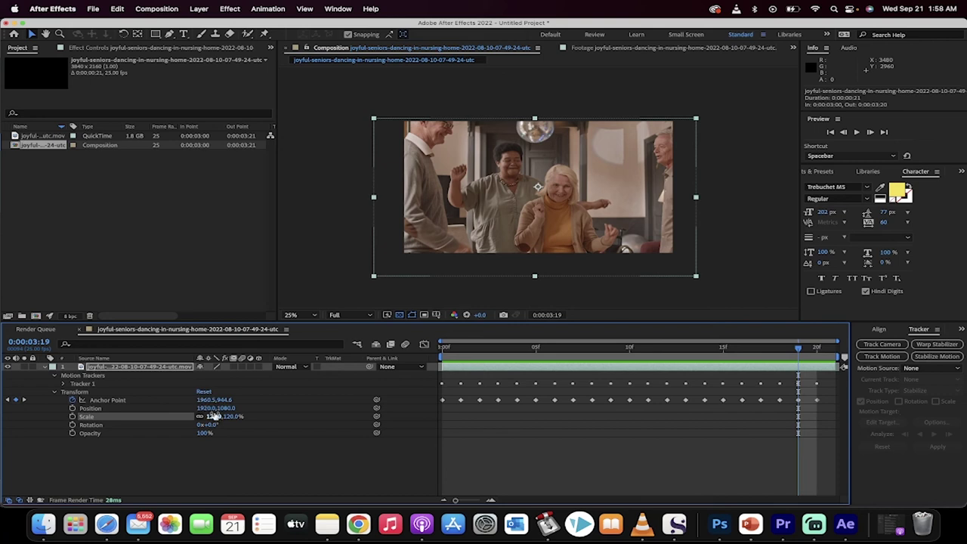
drag(214, 413, 212, 414)
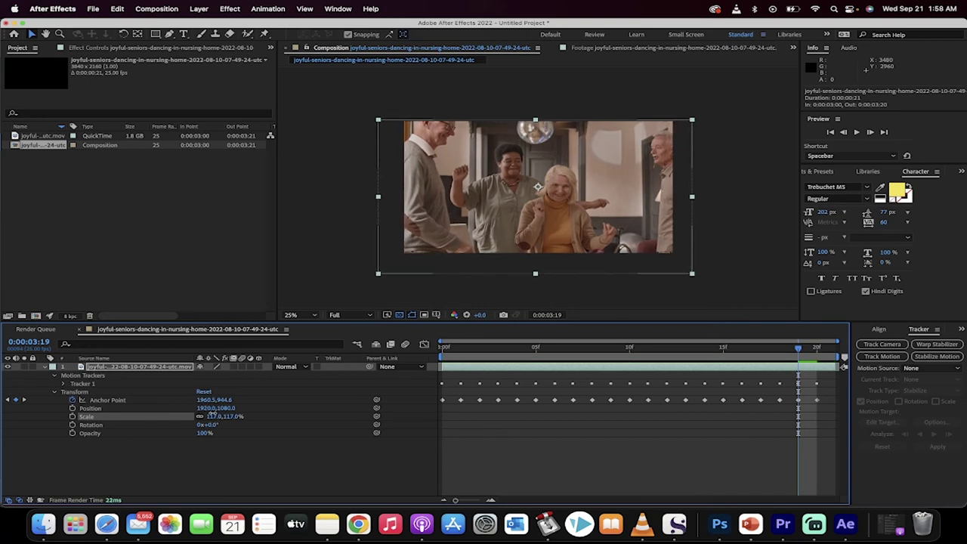
Scrub through the clip to confirm no transparent edges are exposed
drag(594, 349, 761, 344)
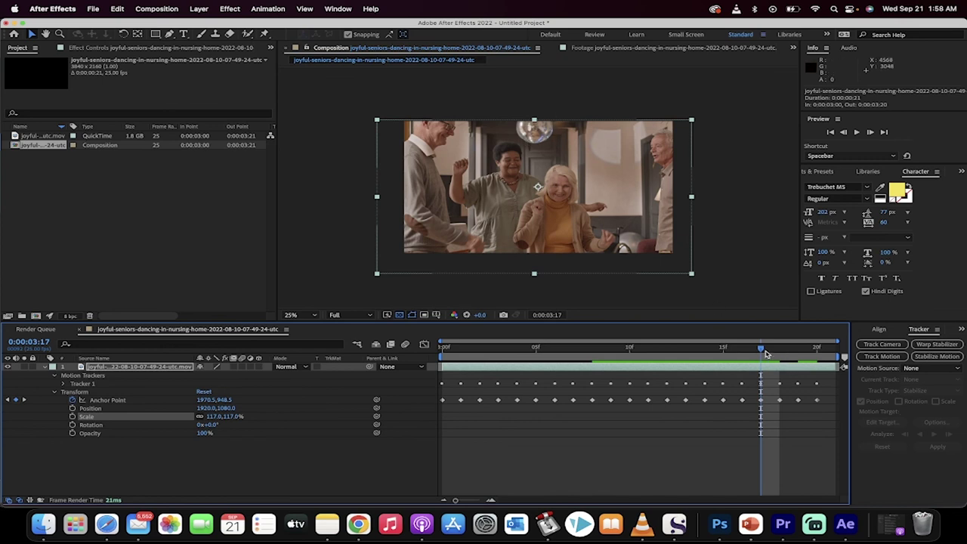
drag(766, 353, 822, 349)
click(566, 350)
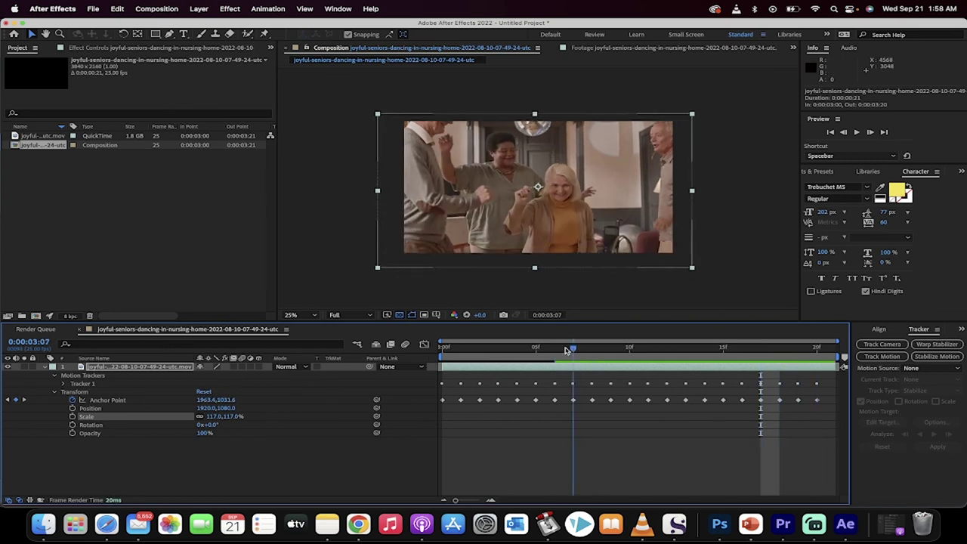
drag(566, 350, 437, 352)
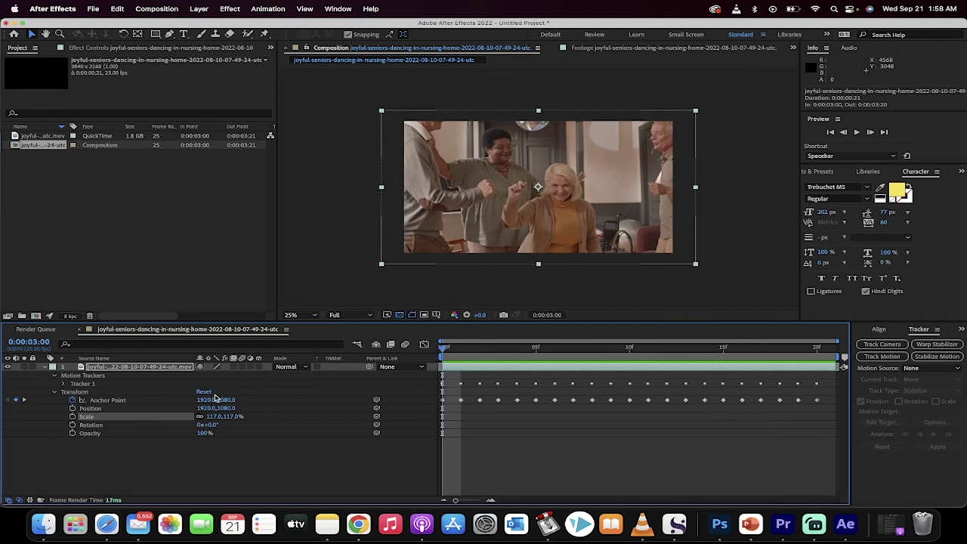